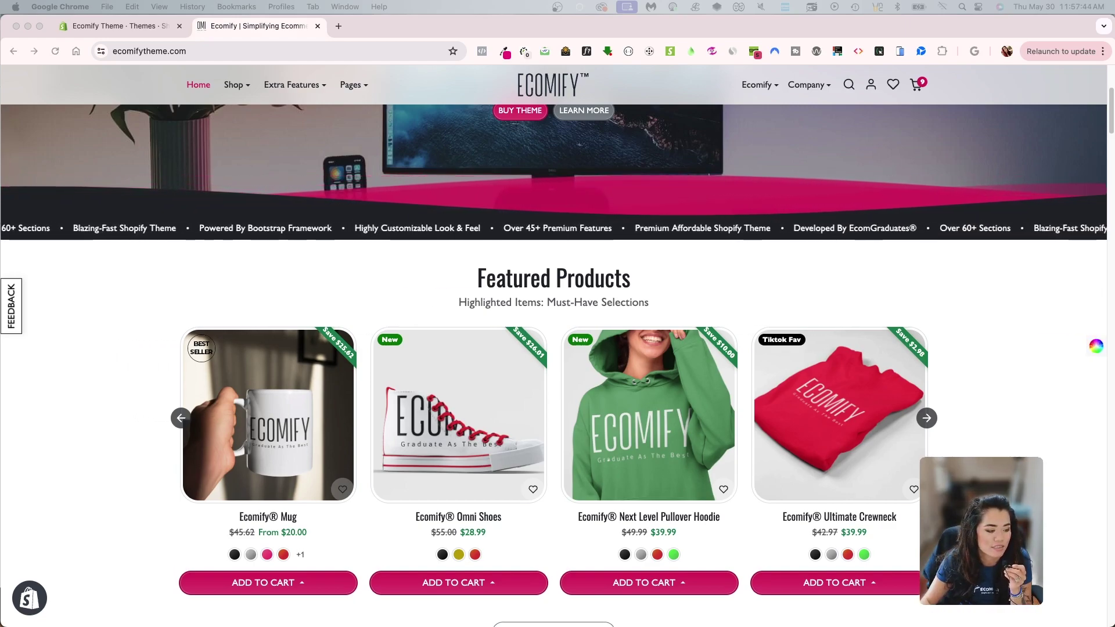
Step: View the Ecomify® Mug product page and its promo bar, then return to the Themes admin
click(288, 387)
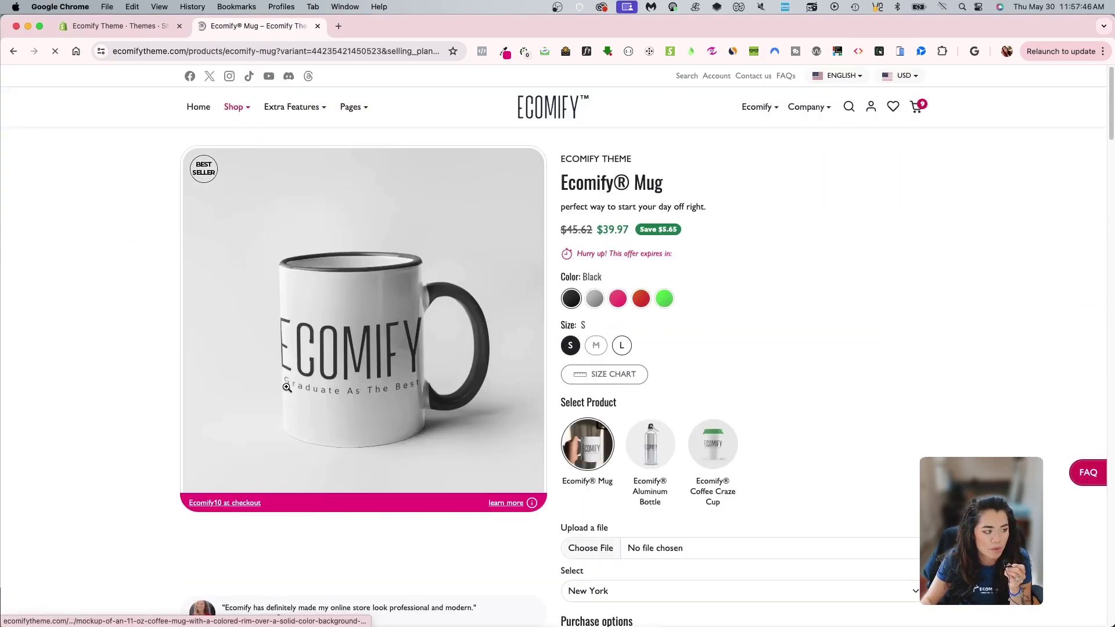
click(1082, 607)
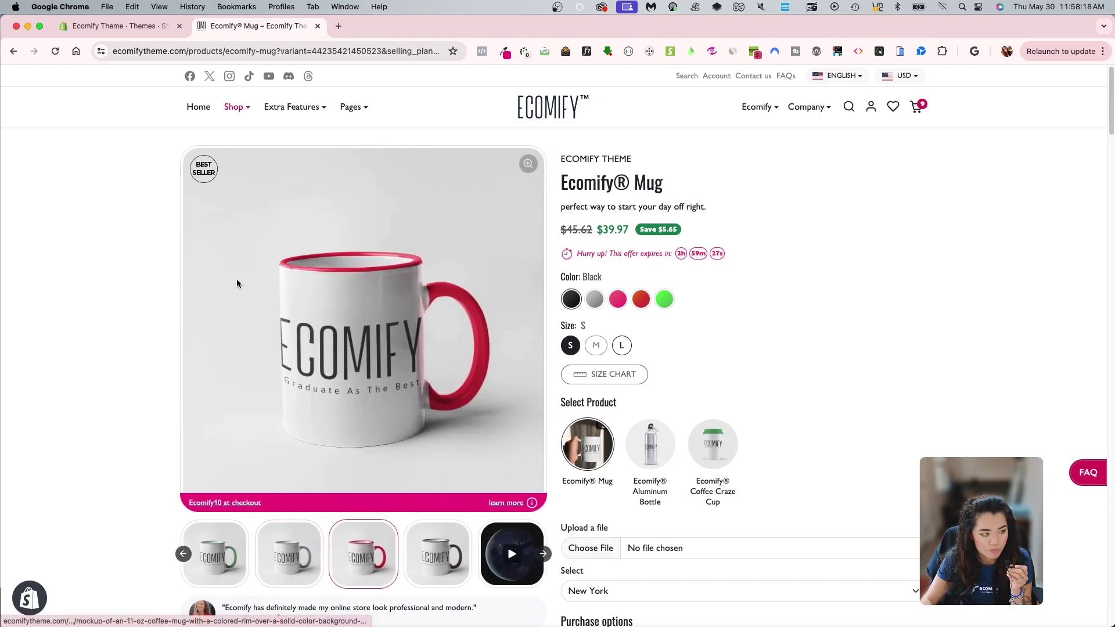
click(118, 26)
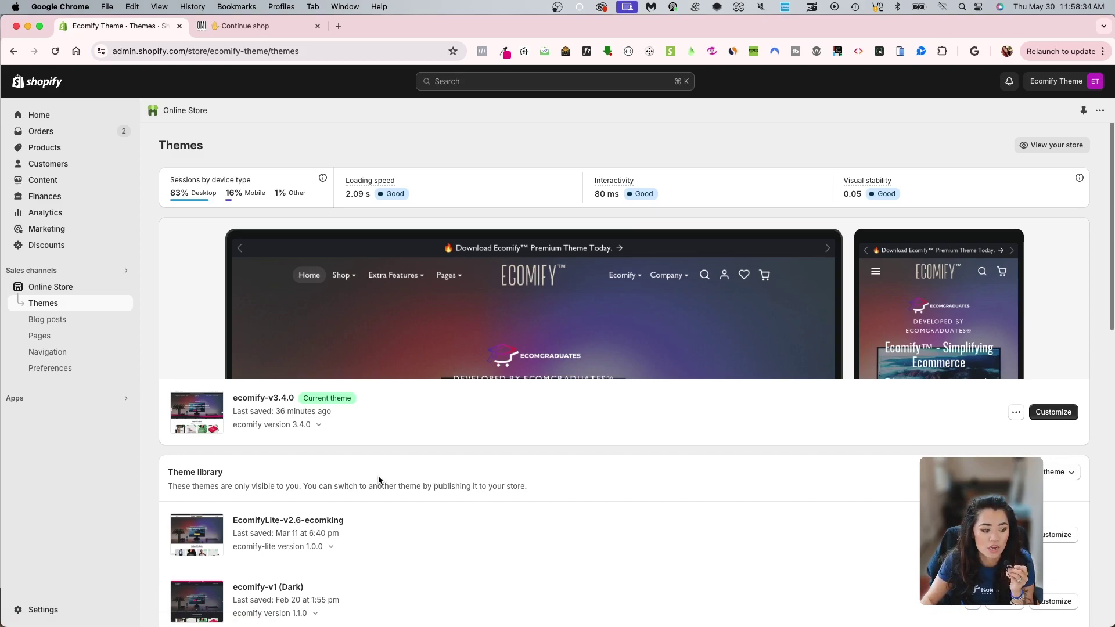
Step: Reach the Products metafield definitions under Settings > Custom data in a new tab
super+click(51, 611)
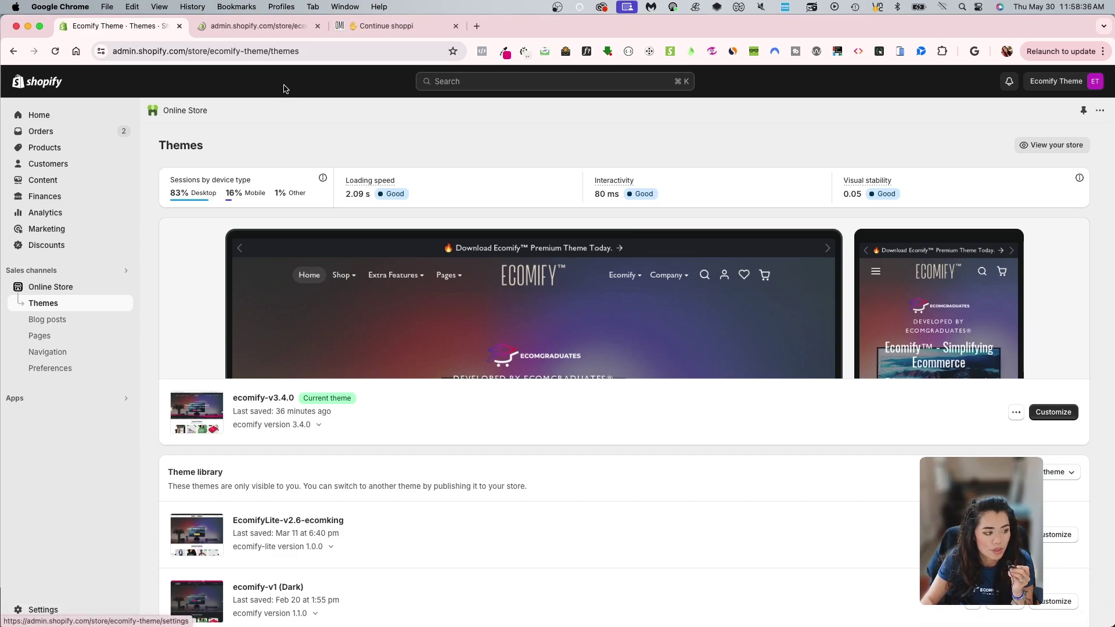
click(275, 31)
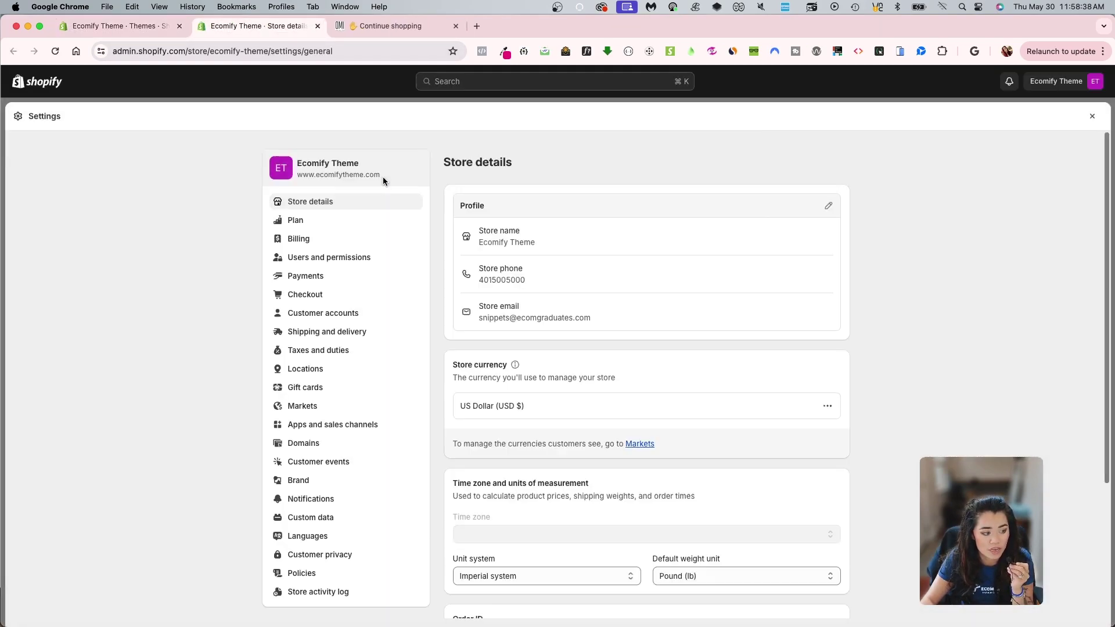
scroll(340, 386, down, 1)
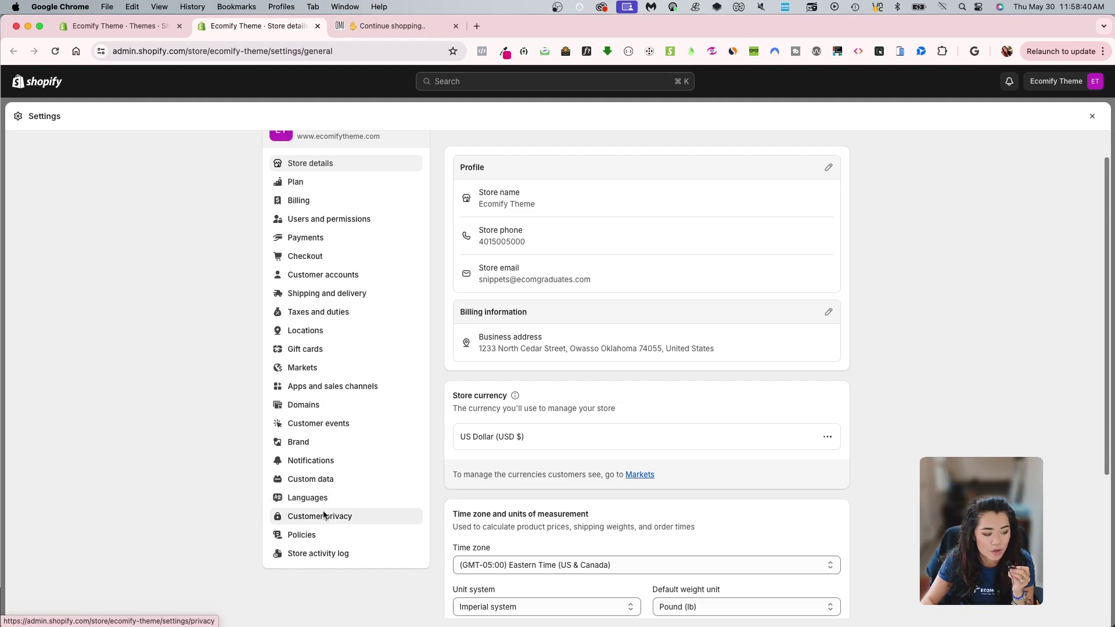
click(341, 478)
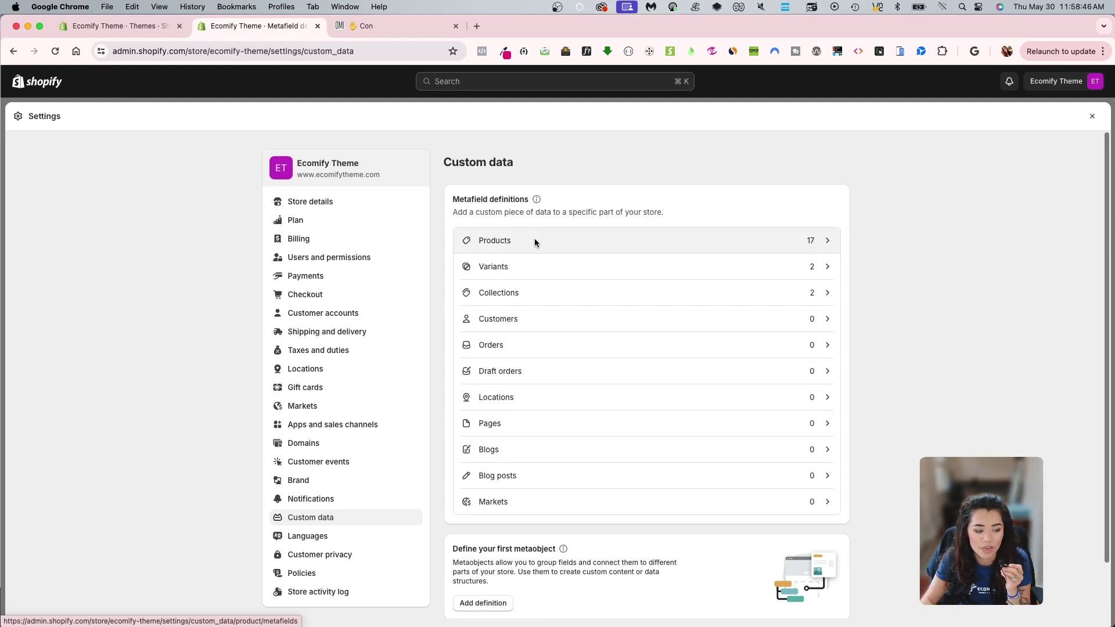
click(535, 240)
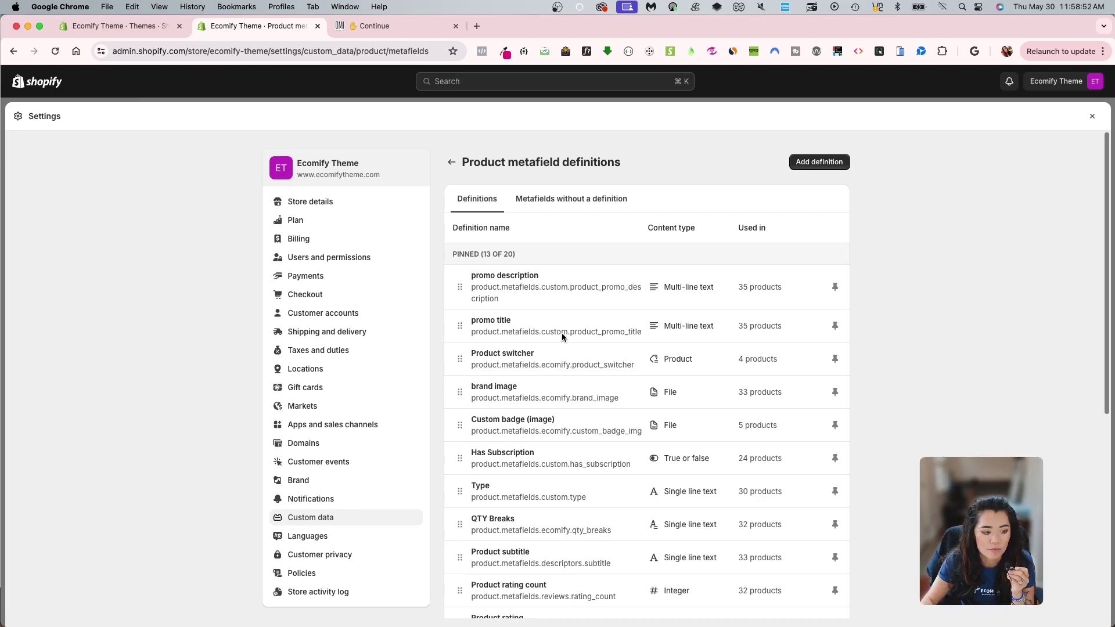
click(562, 333)
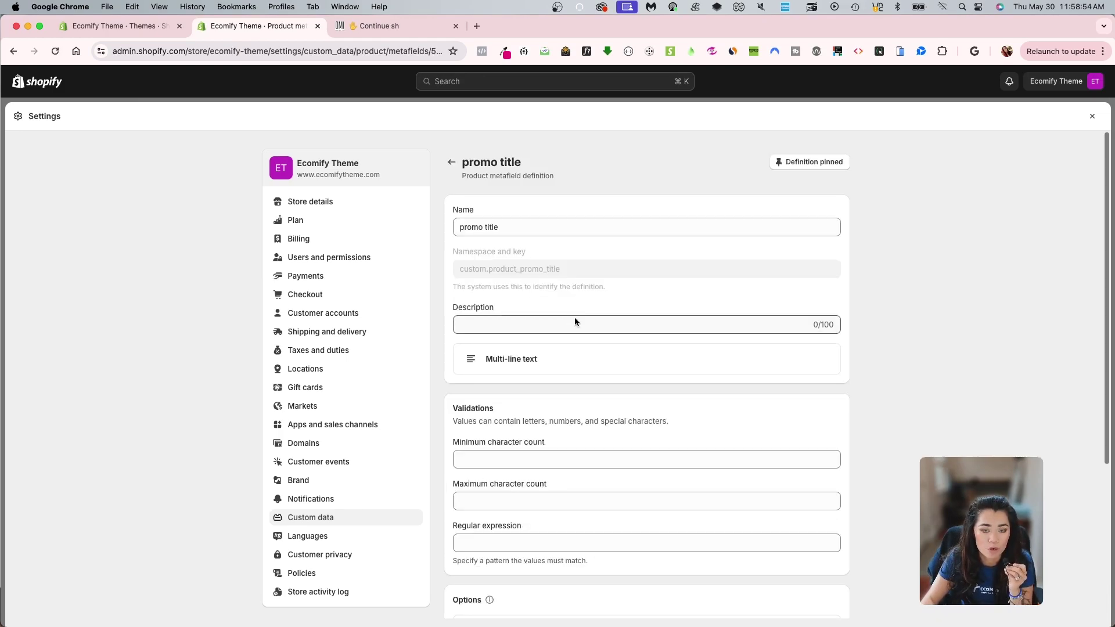
drag(510, 227, 457, 228)
click(534, 246)
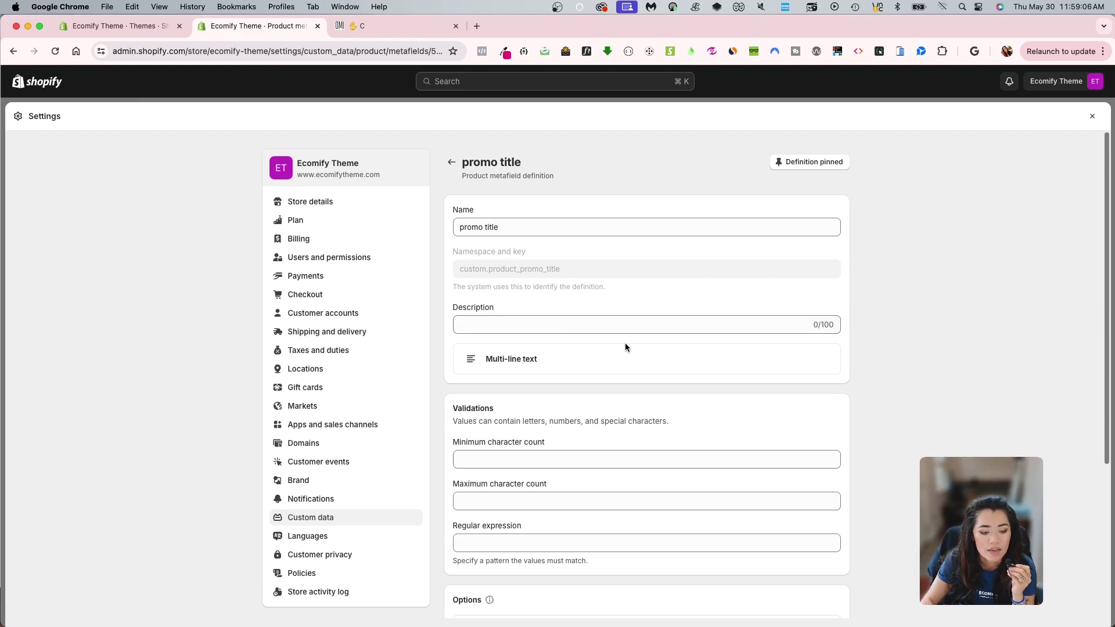
scroll(615, 409, down, 4)
scroll(631, 457, down, 1)
scroll(615, 410, up, 5)
key(alt+Left)
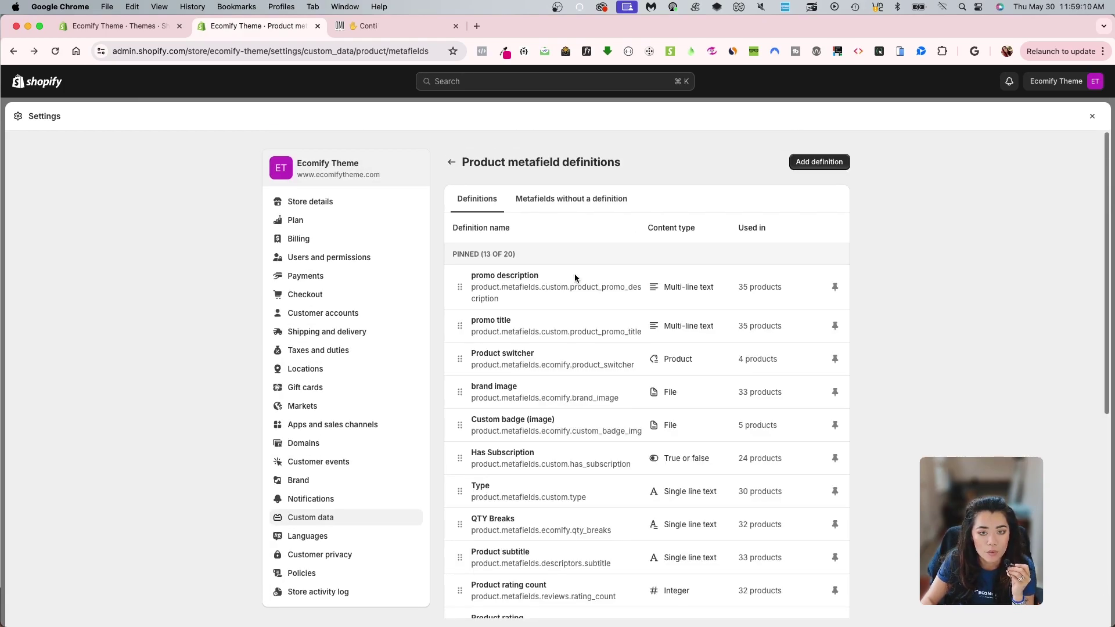
click(575, 276)
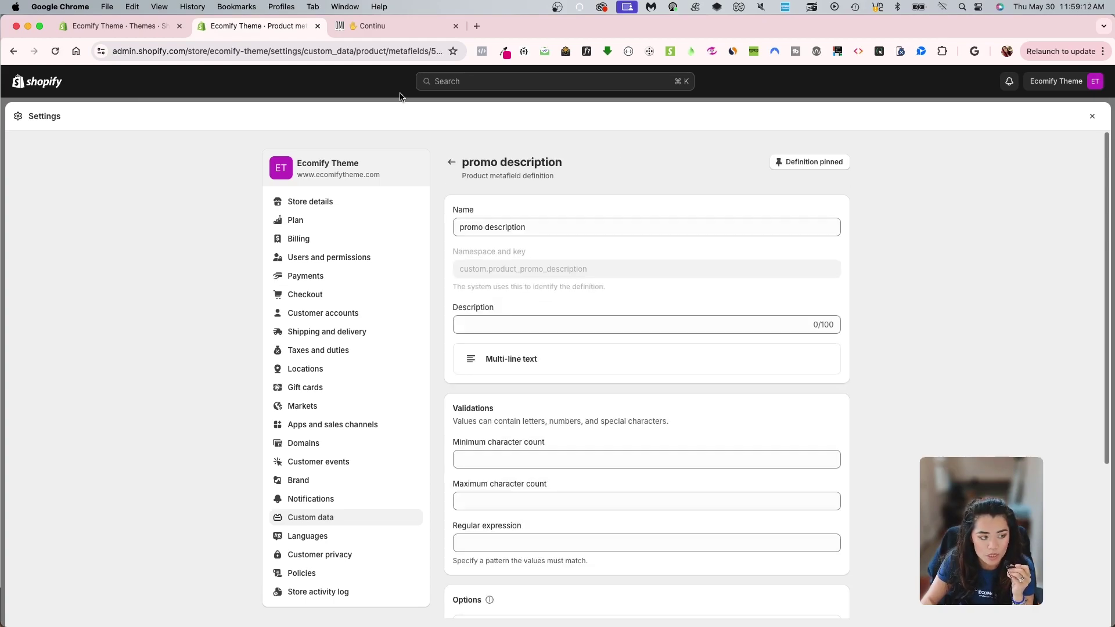
click(375, 26)
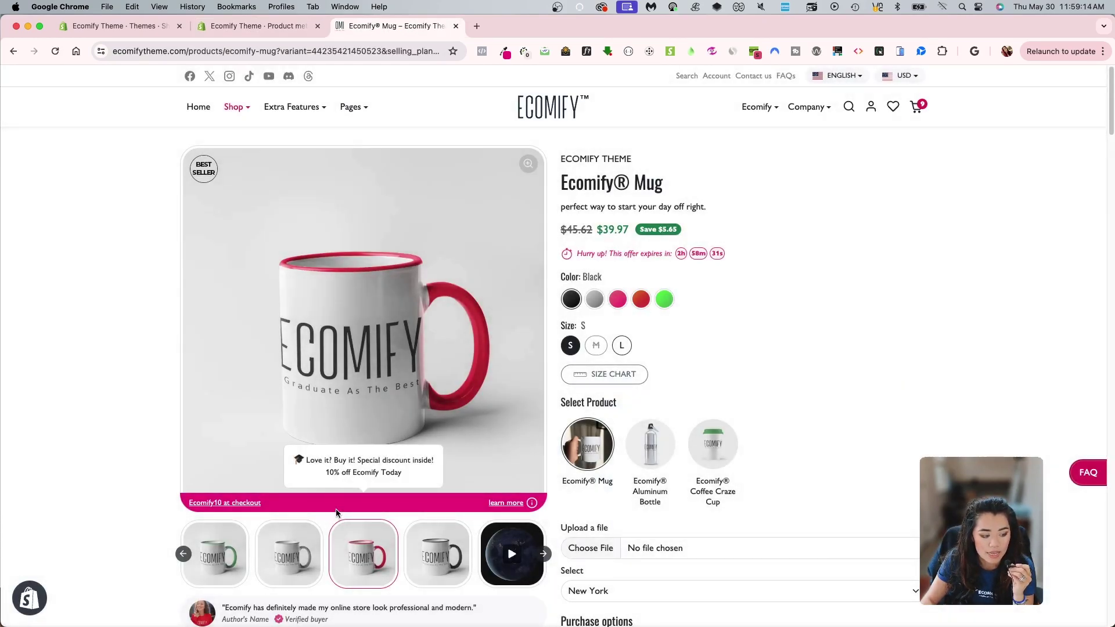
click(257, 26)
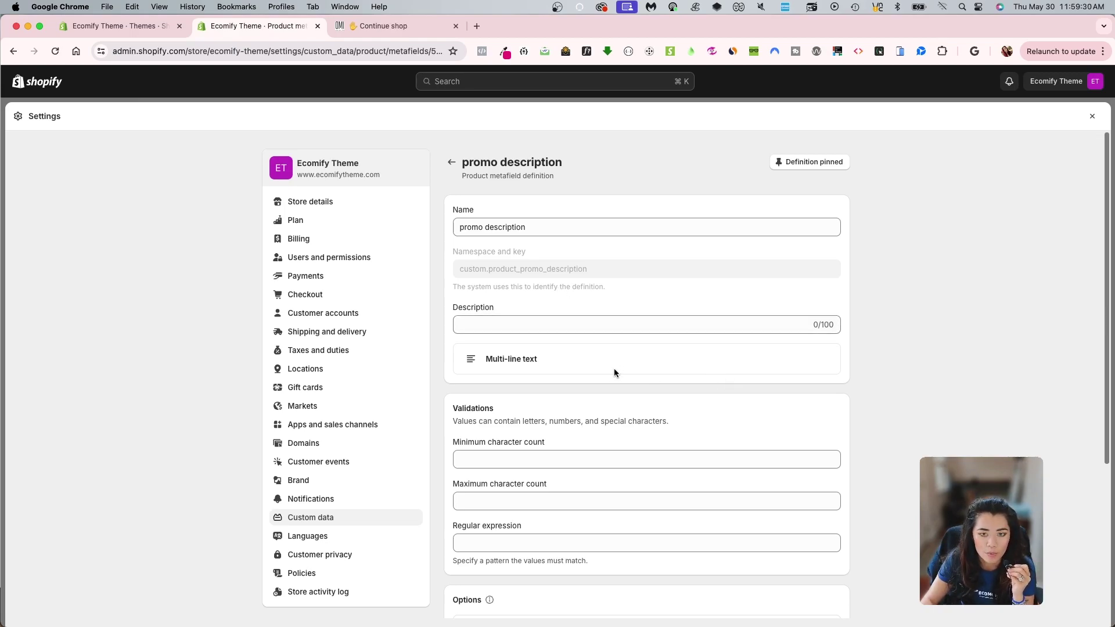
scroll(637, 383, down, 2)
scroll(662, 398, up, 2)
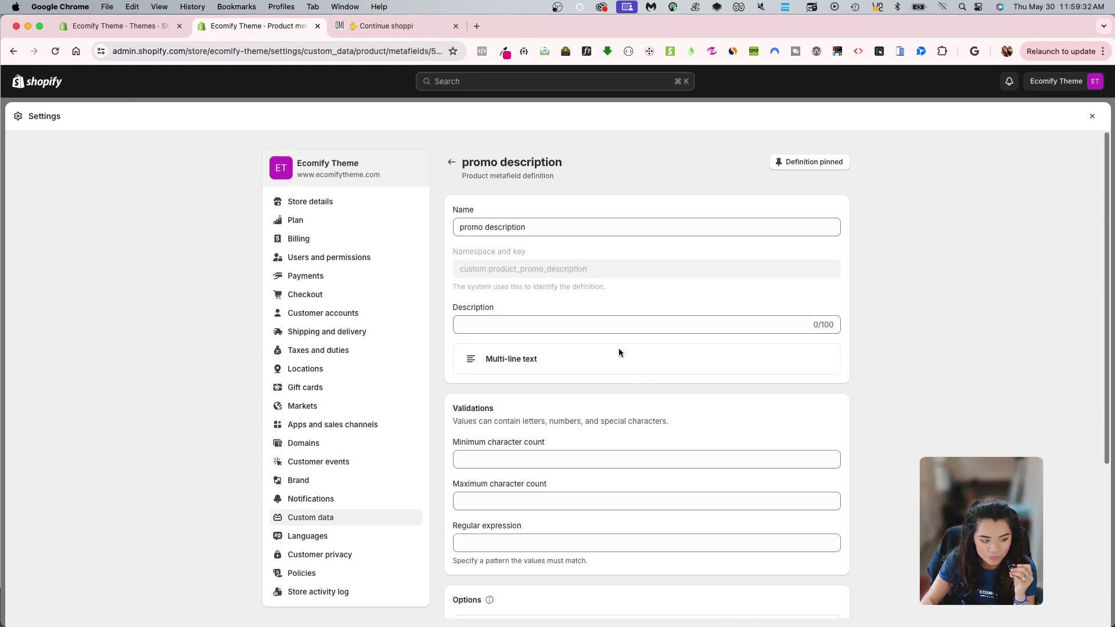
click(452, 162)
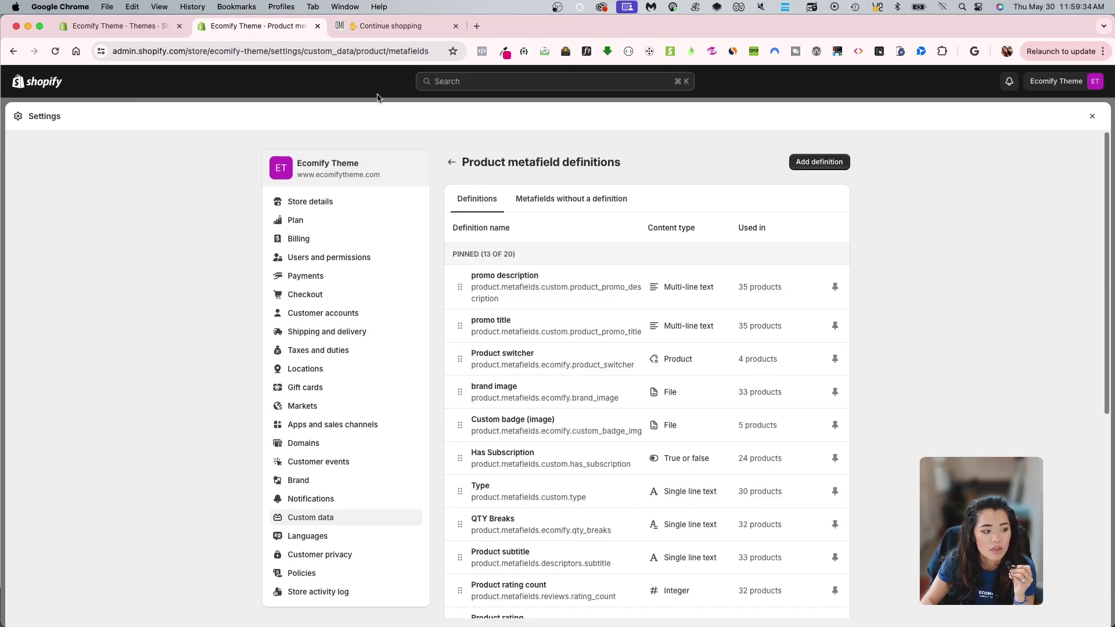
Step: Leave settings and open the Ecomify® Sports Bra product from the Products list
key(Escape)
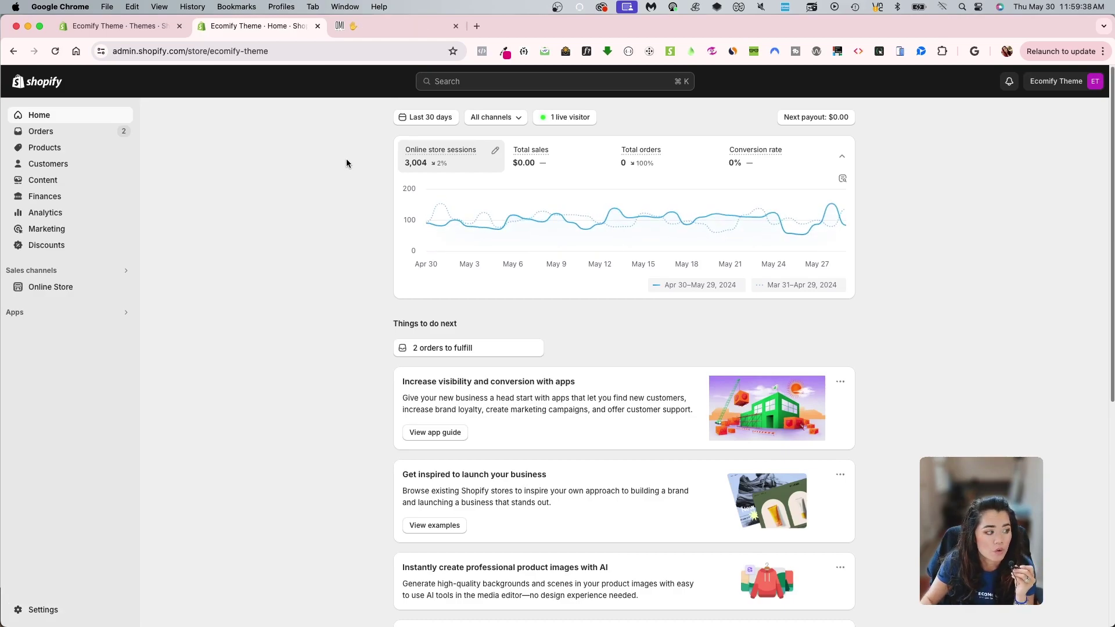
click(65, 130)
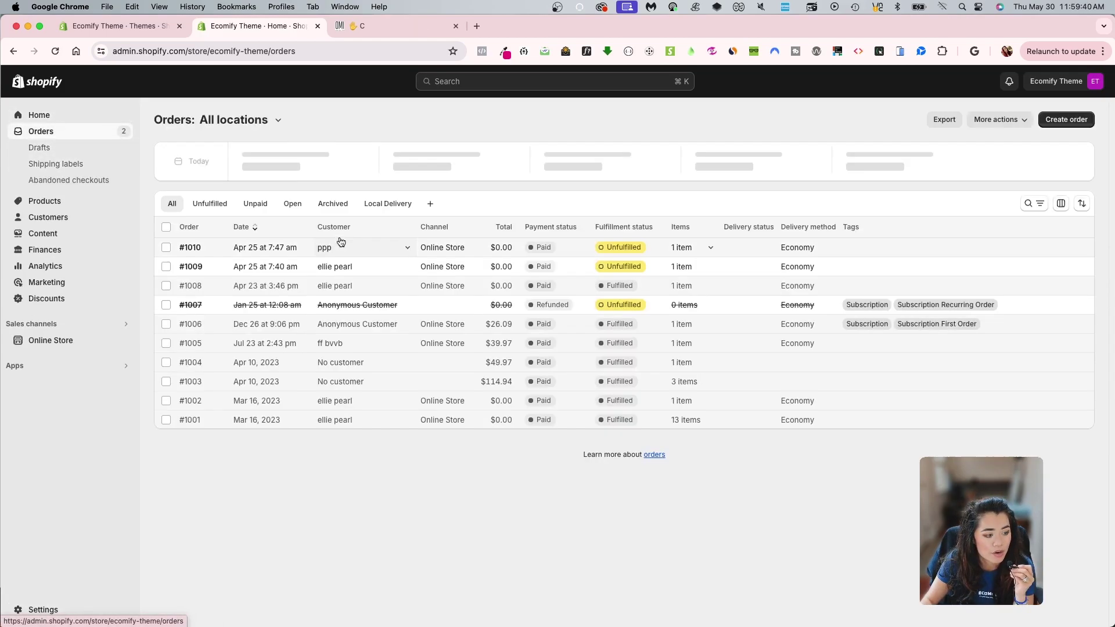
click(72, 202)
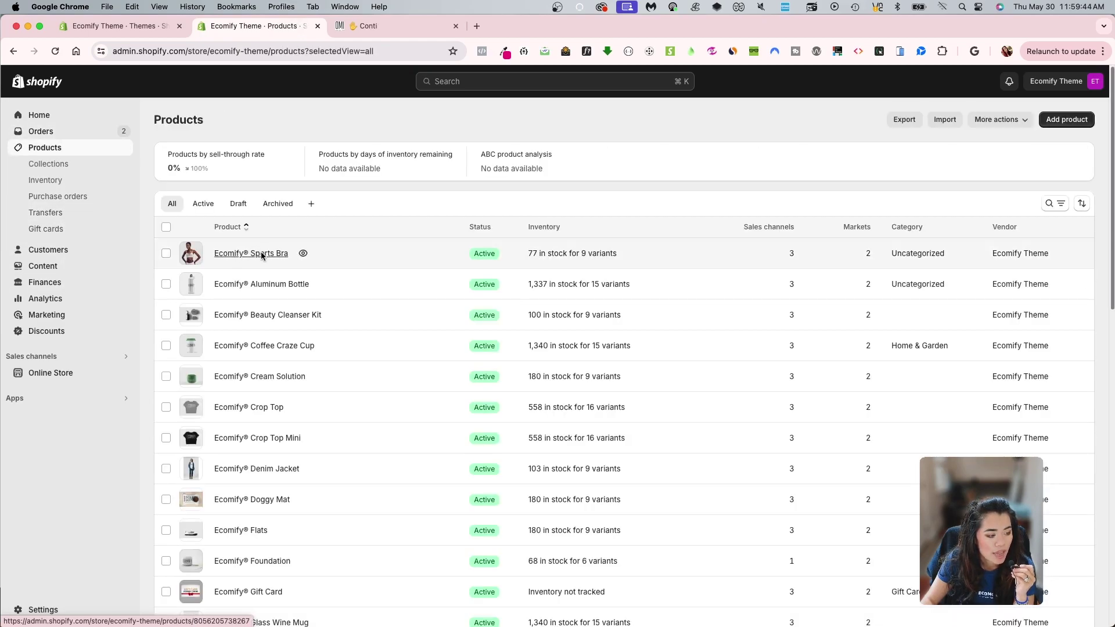
click(251, 252)
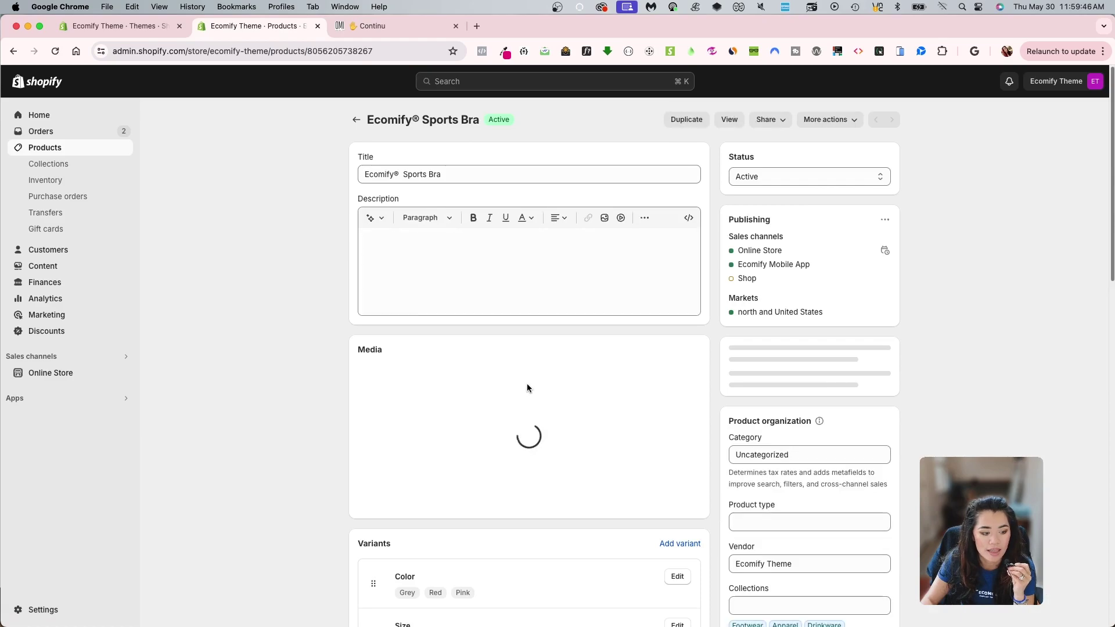
scroll(749, 473, down, 10)
scroll(749, 473, down, 5)
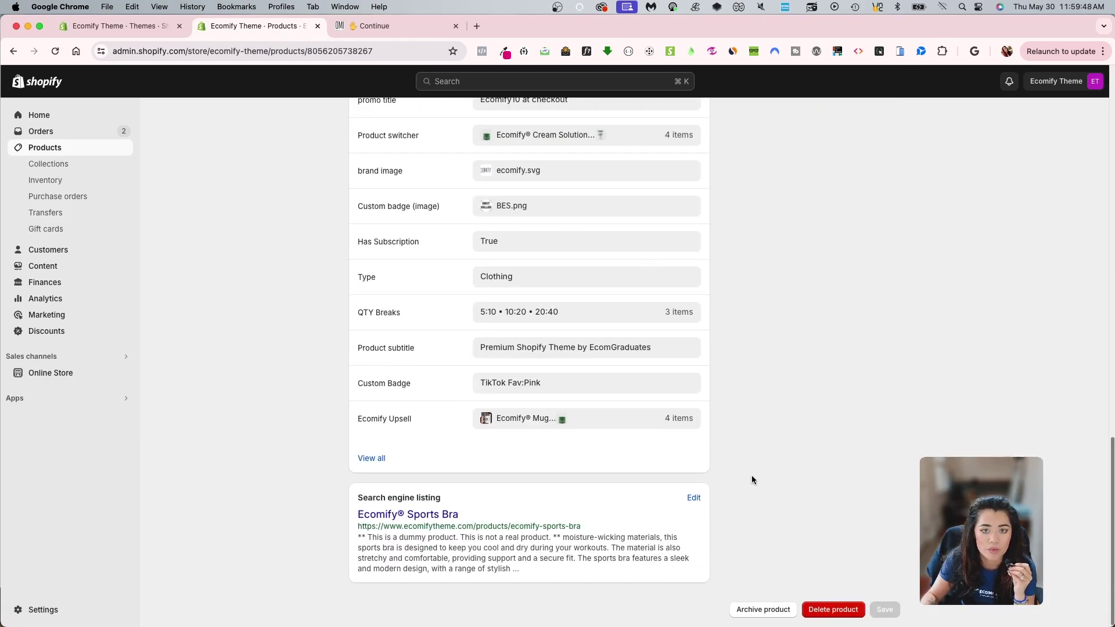
scroll(767, 462, up, 1)
scroll(775, 449, up, 4)
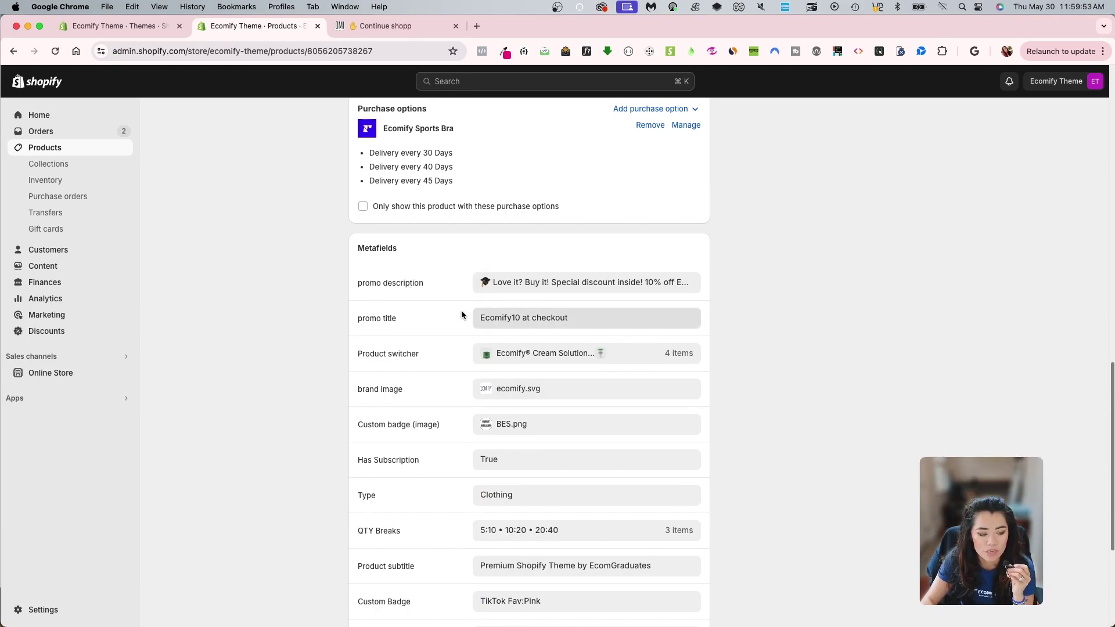
Step: Compare the product's promo title and promo description metafields with the storefront mug page
click(488, 325)
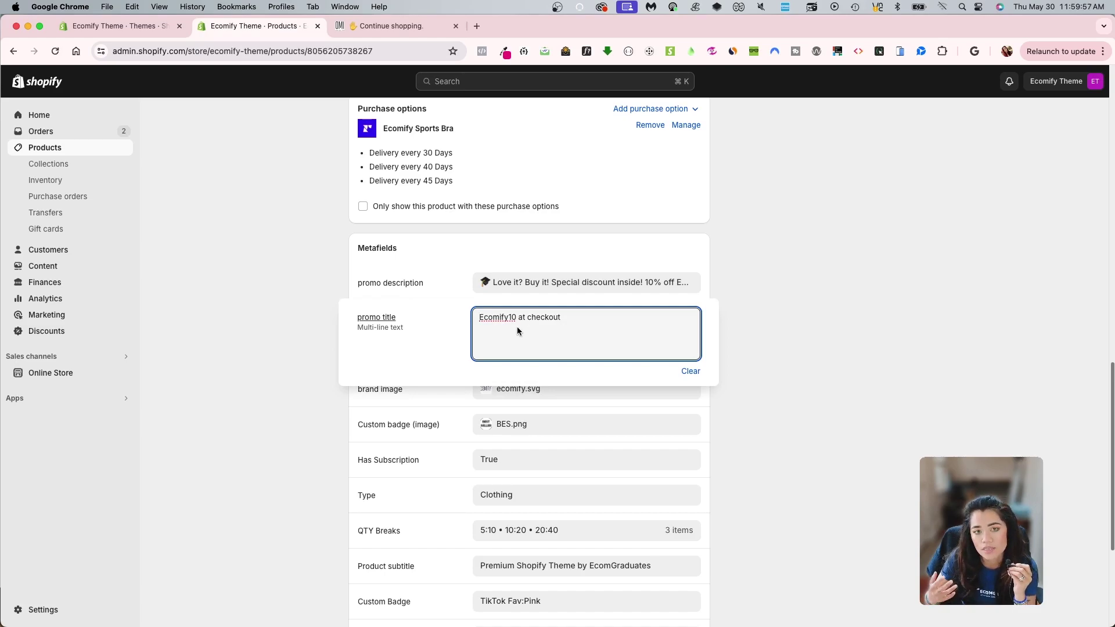
click(408, 26)
mouse_move(295, 107)
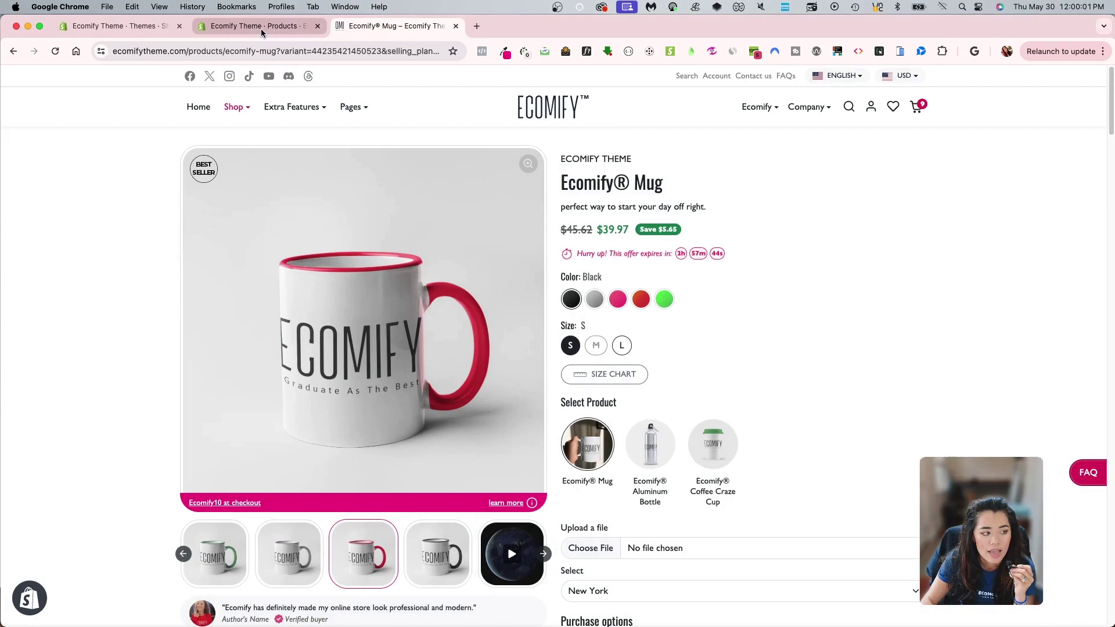
click(253, 26)
click(614, 293)
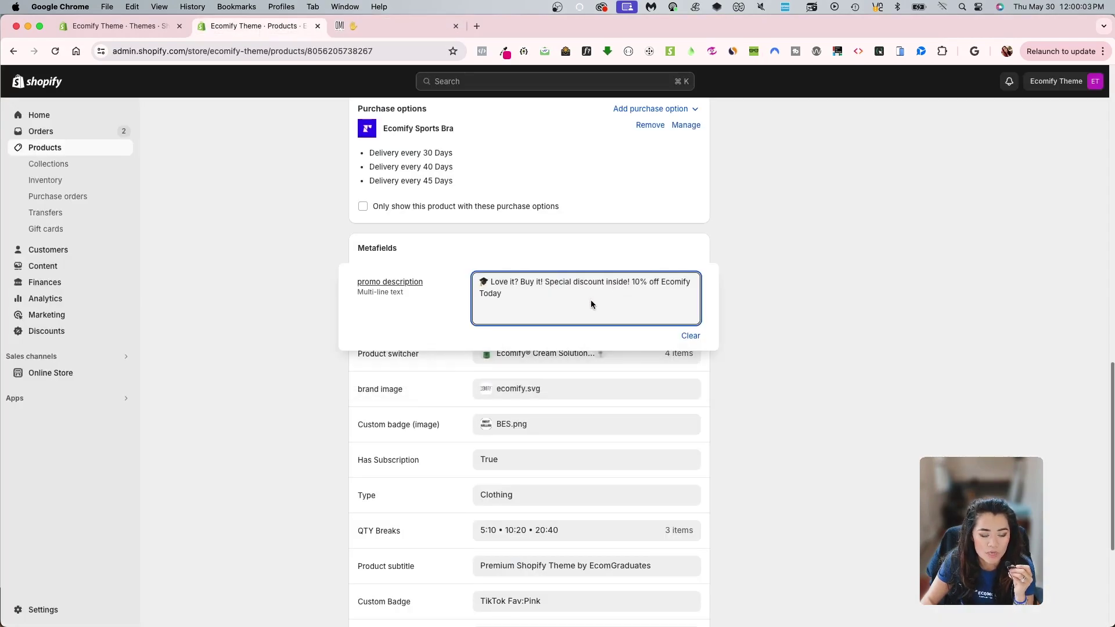
click(401, 25)
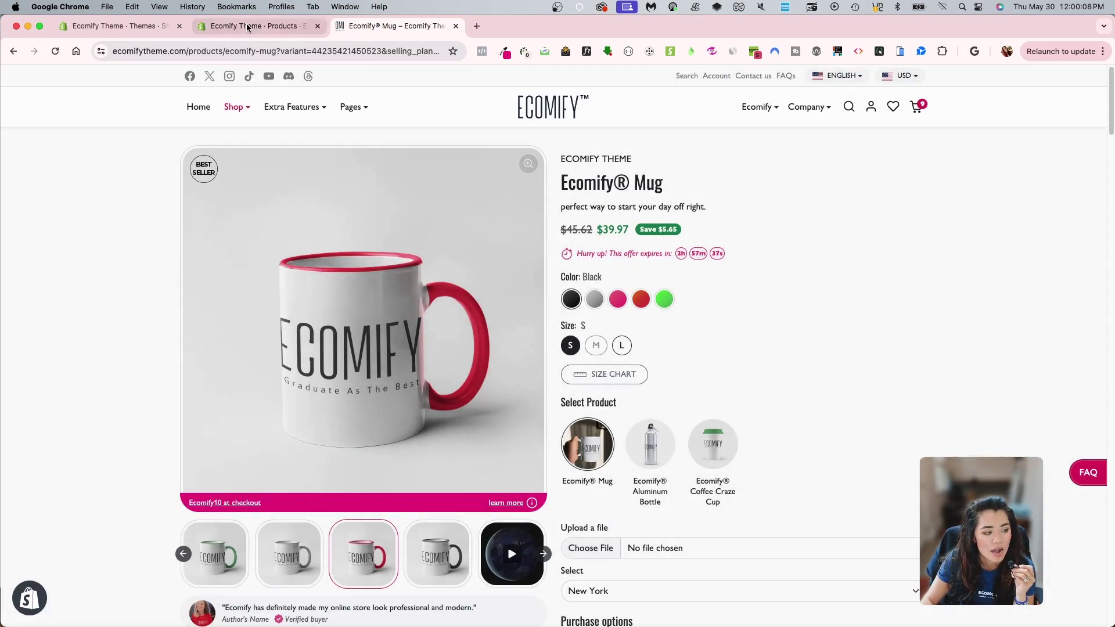
click(252, 26)
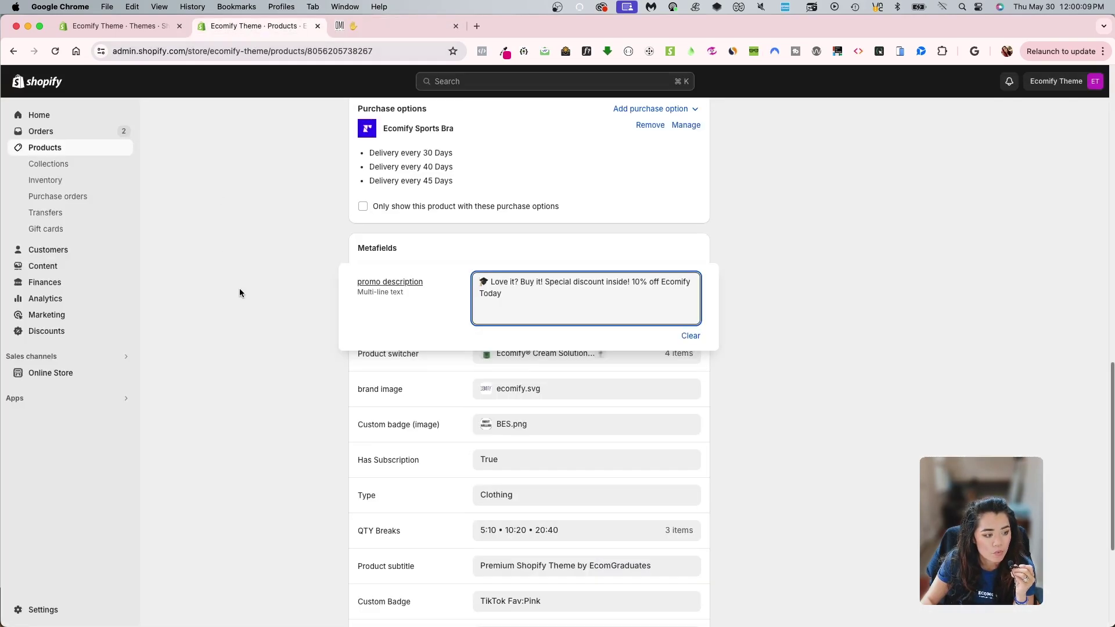
click(257, 288)
Step: Customize the current ecomify-v3.4.0 theme and preview the Default product template
click(148, 29)
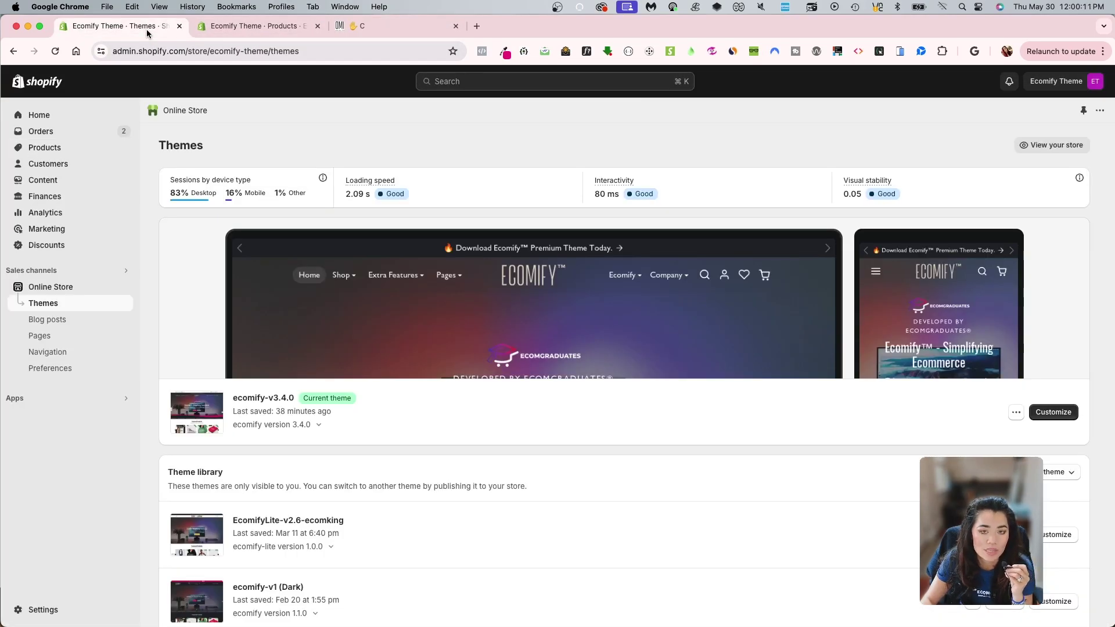
click(1051, 411)
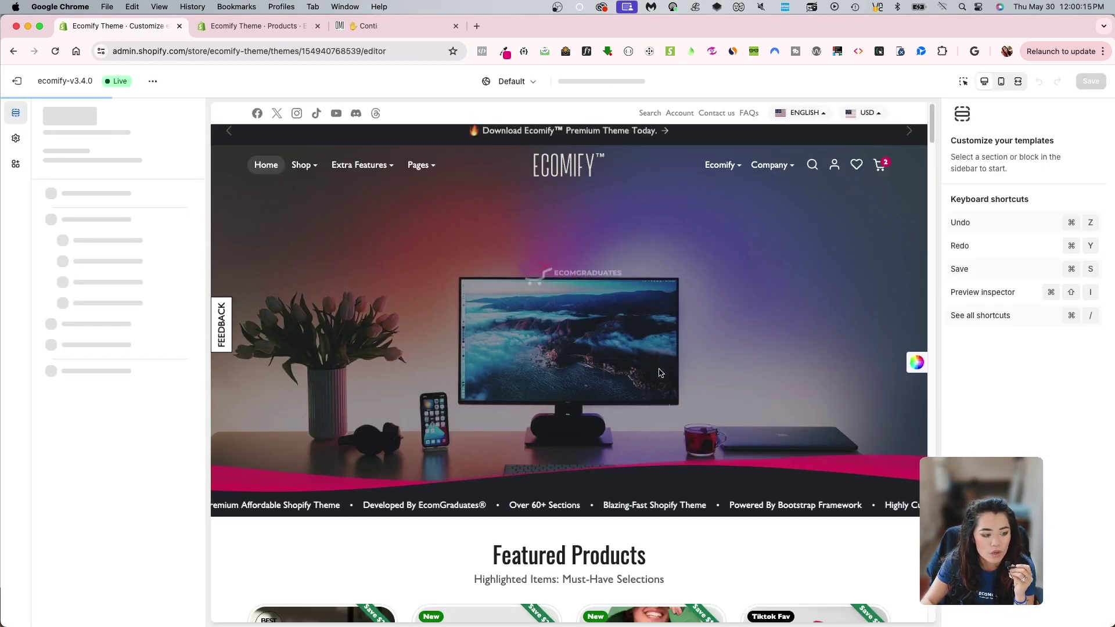
scroll(659, 373, down, 3)
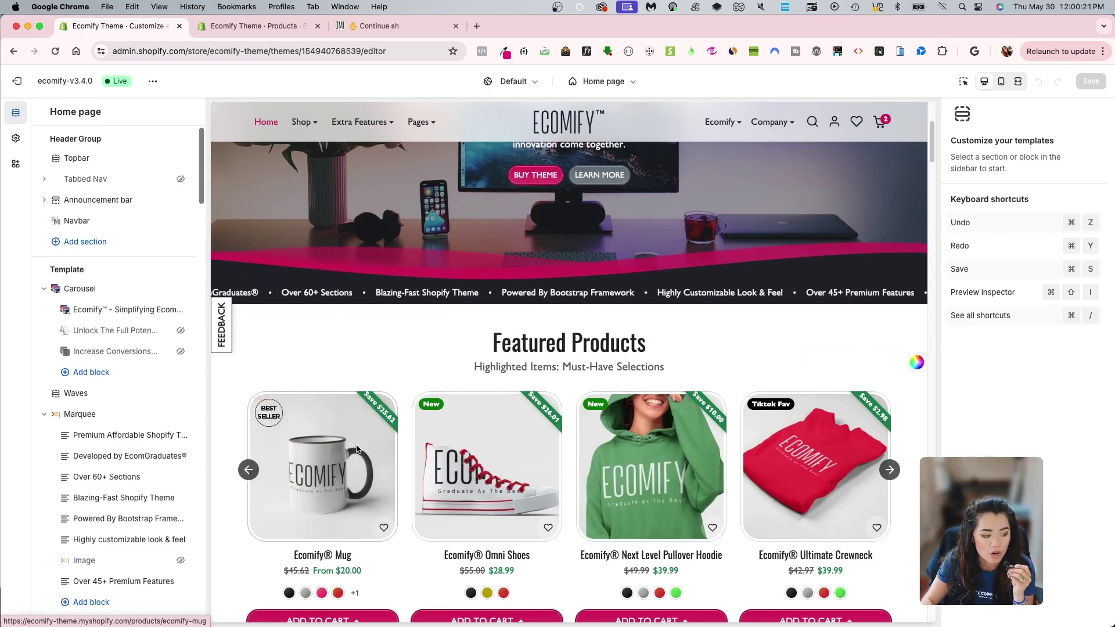
click(610, 81)
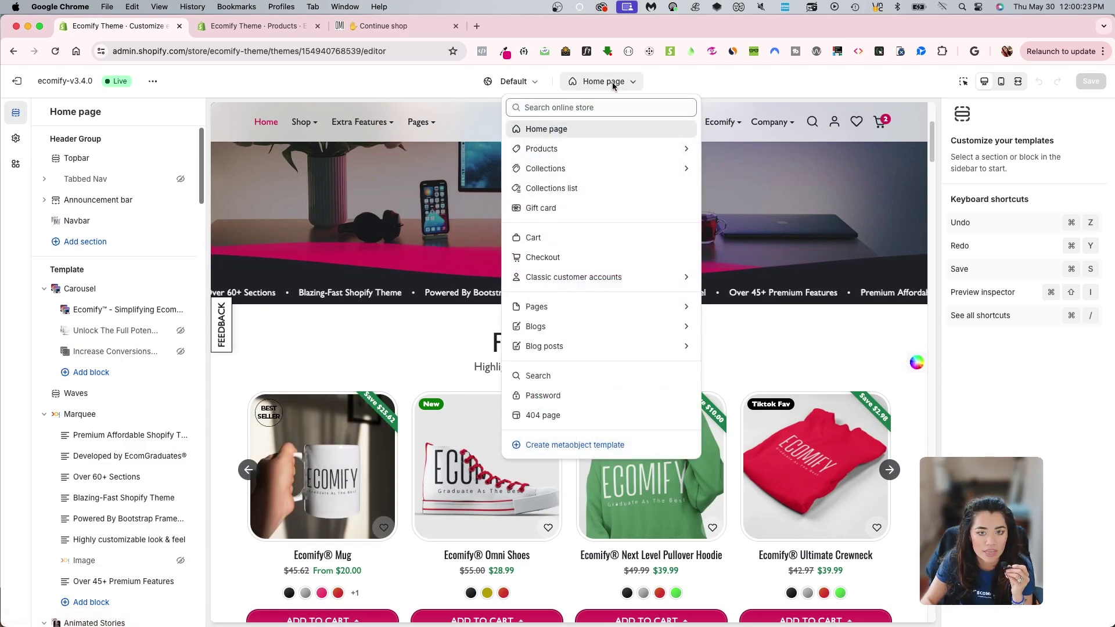
click(560, 148)
click(571, 162)
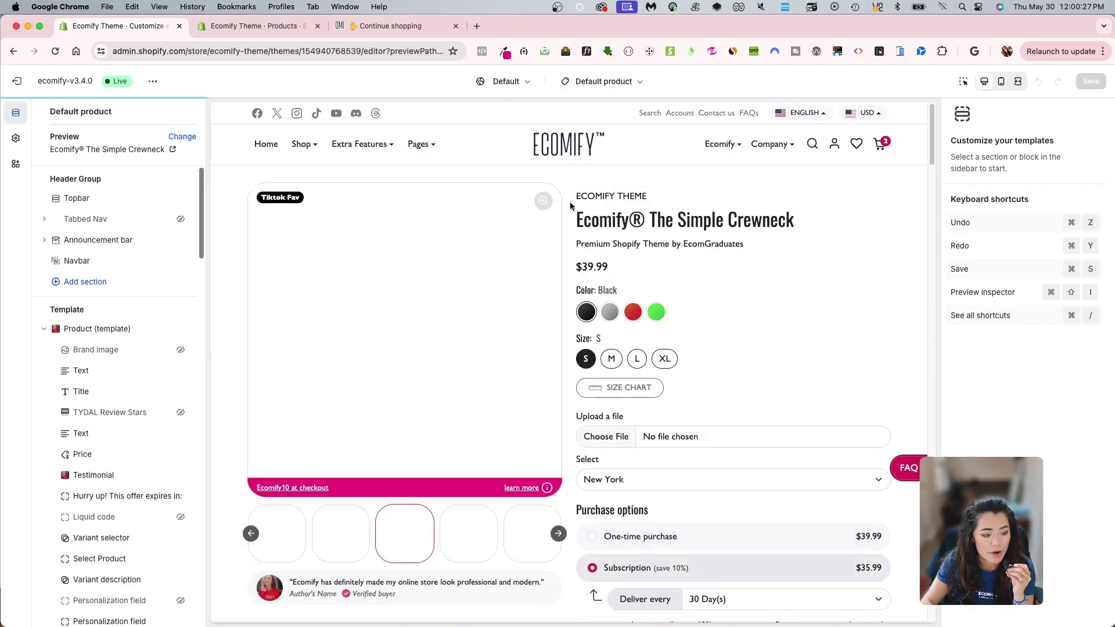
Step: Set the Product Promo Text Background colour to near-black #212529 in the product template settings
click(116, 330)
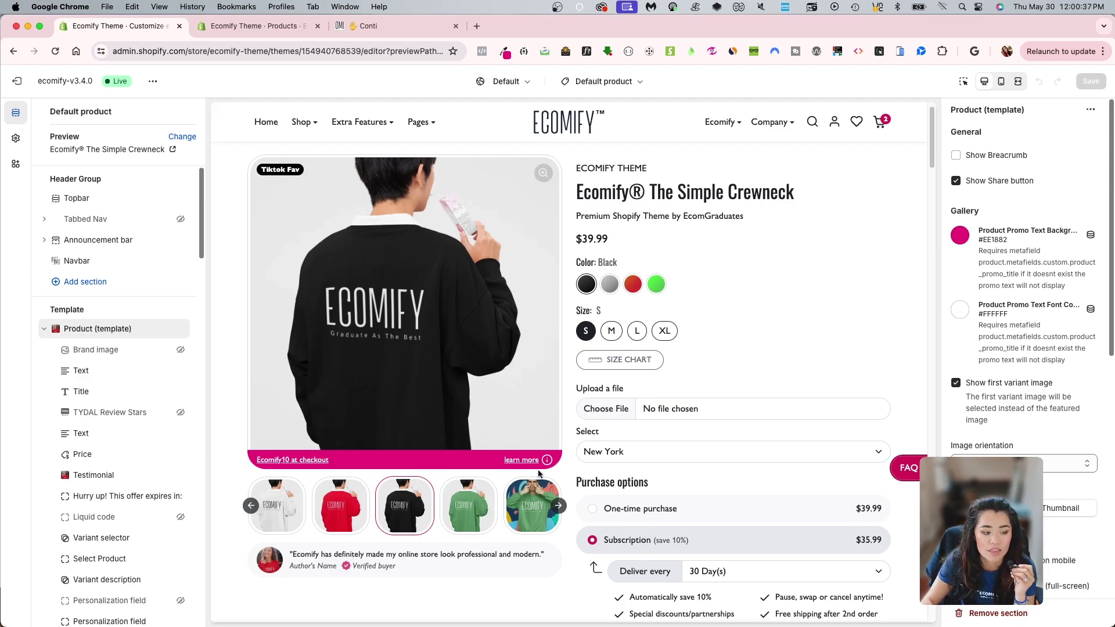
mouse_move(404, 487)
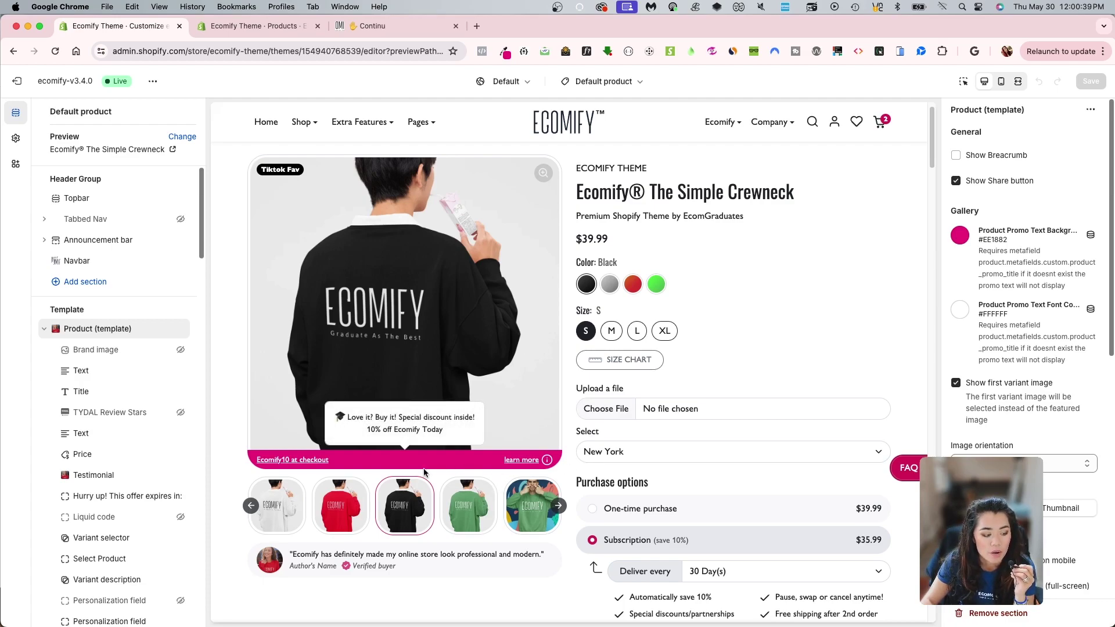
click(957, 239)
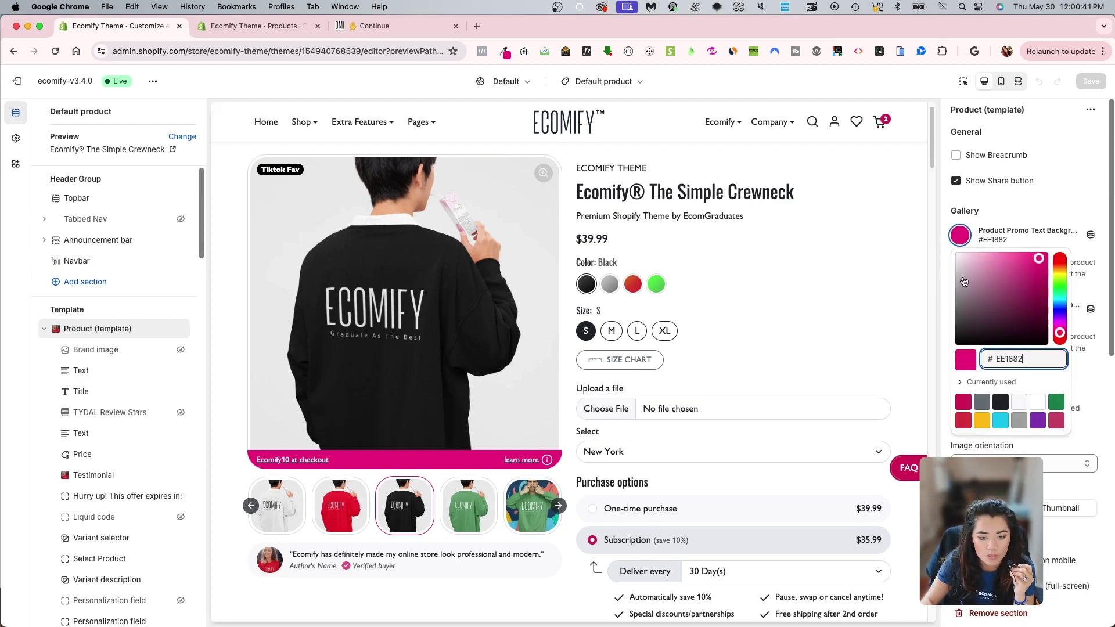
click(1001, 402)
click(943, 94)
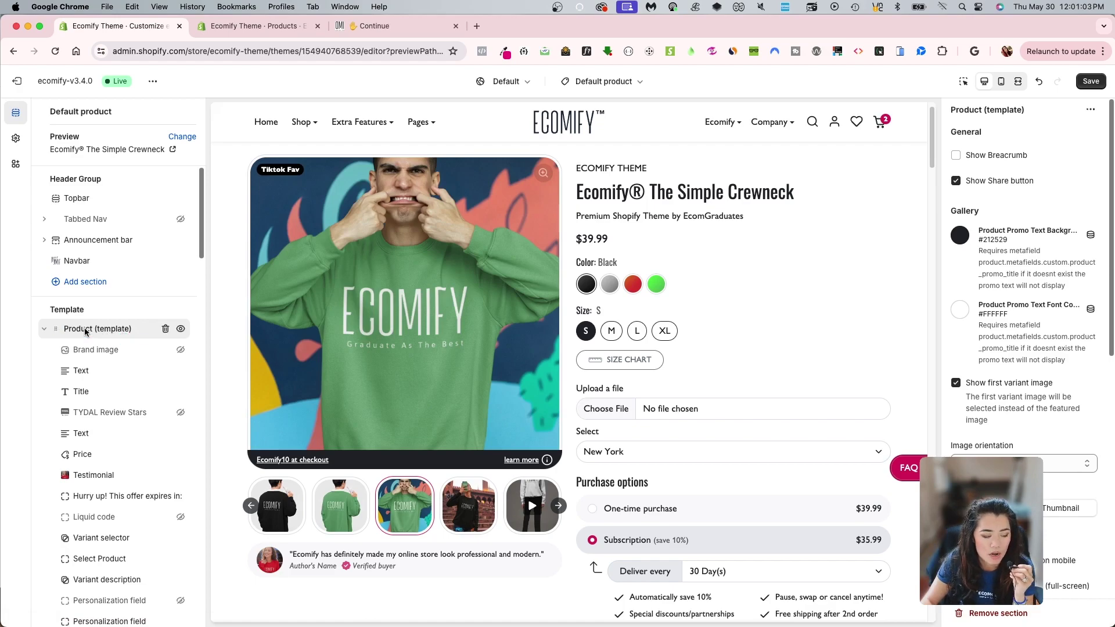
scroll(996, 438, down, 2)
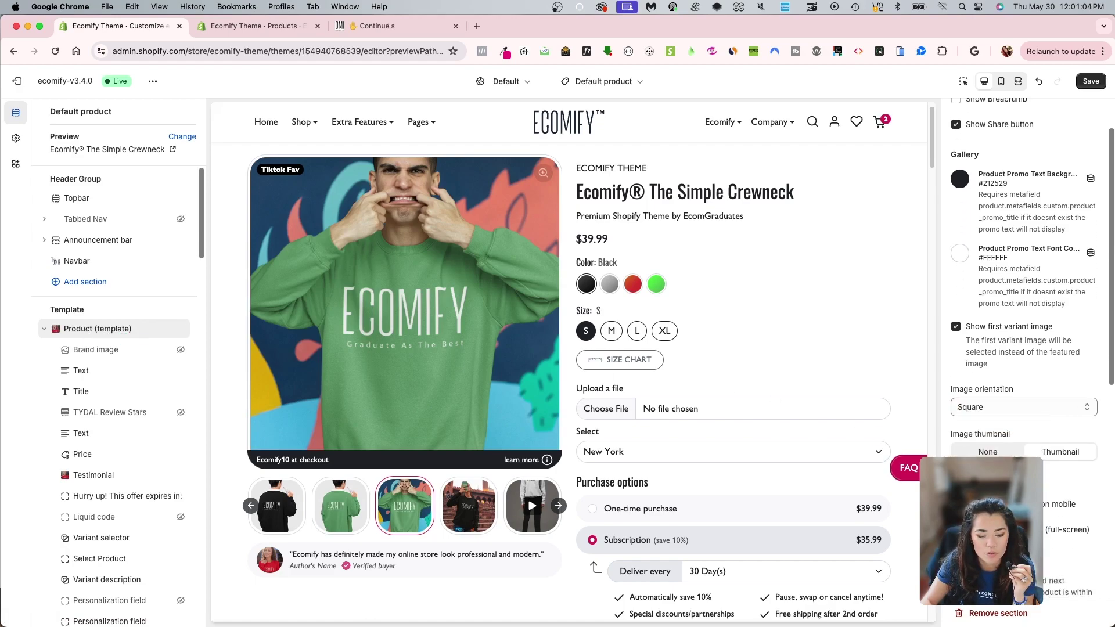
Step: In mobile preview, turn off Full-width on mobile for the gallery, then go to theme settings
click(994, 82)
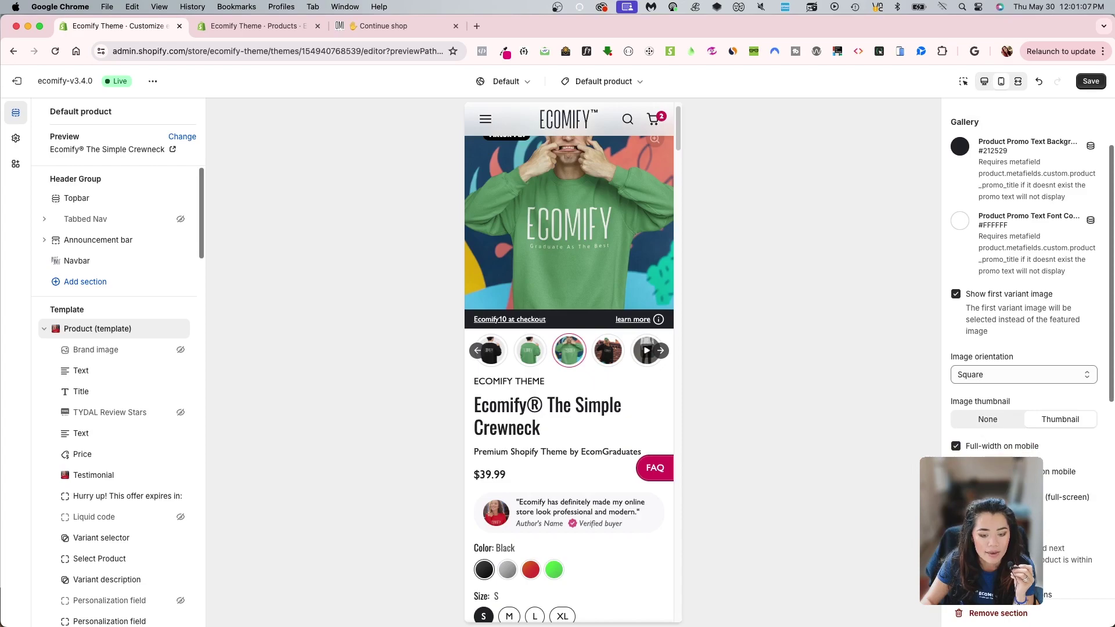
click(1003, 447)
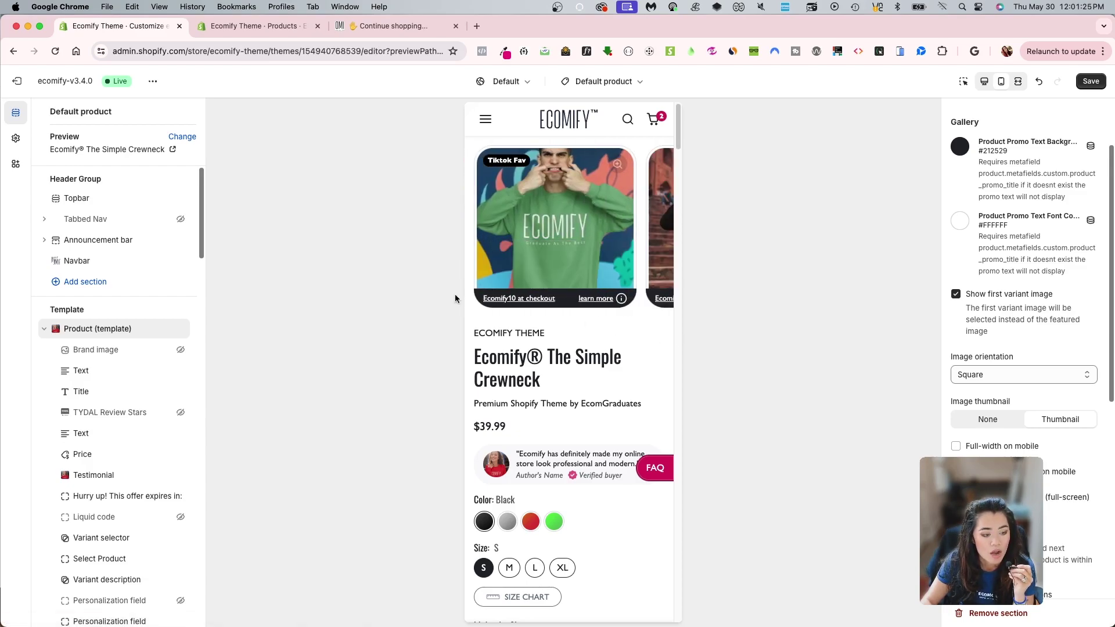
click(15, 137)
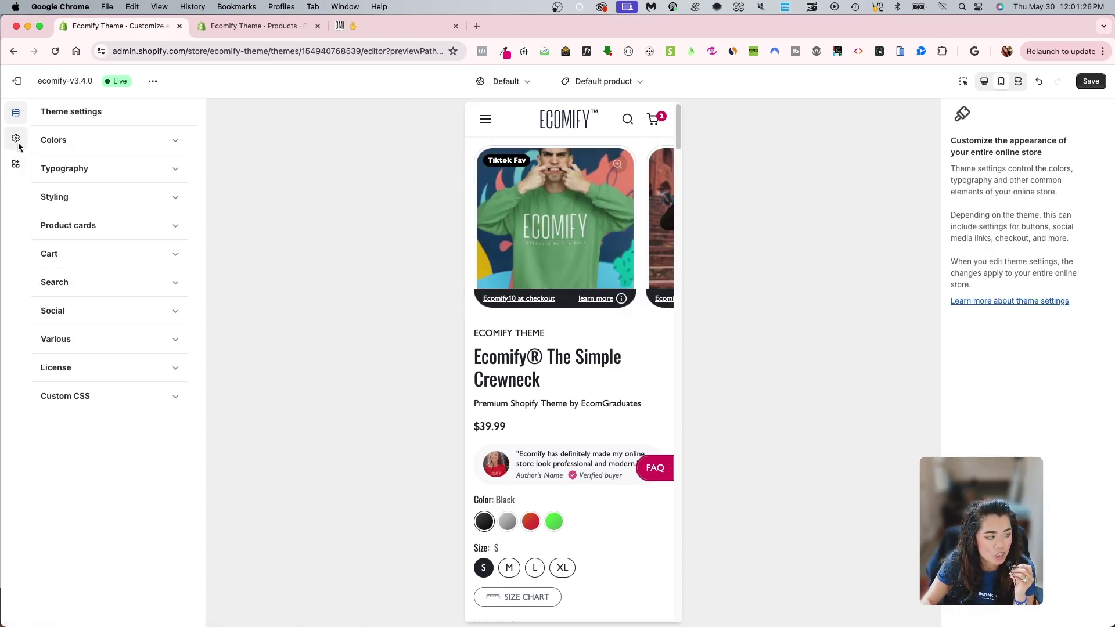
Step: Set the Styling border radius to None and return the preview to desktop width
click(87, 197)
click(91, 249)
click(105, 176)
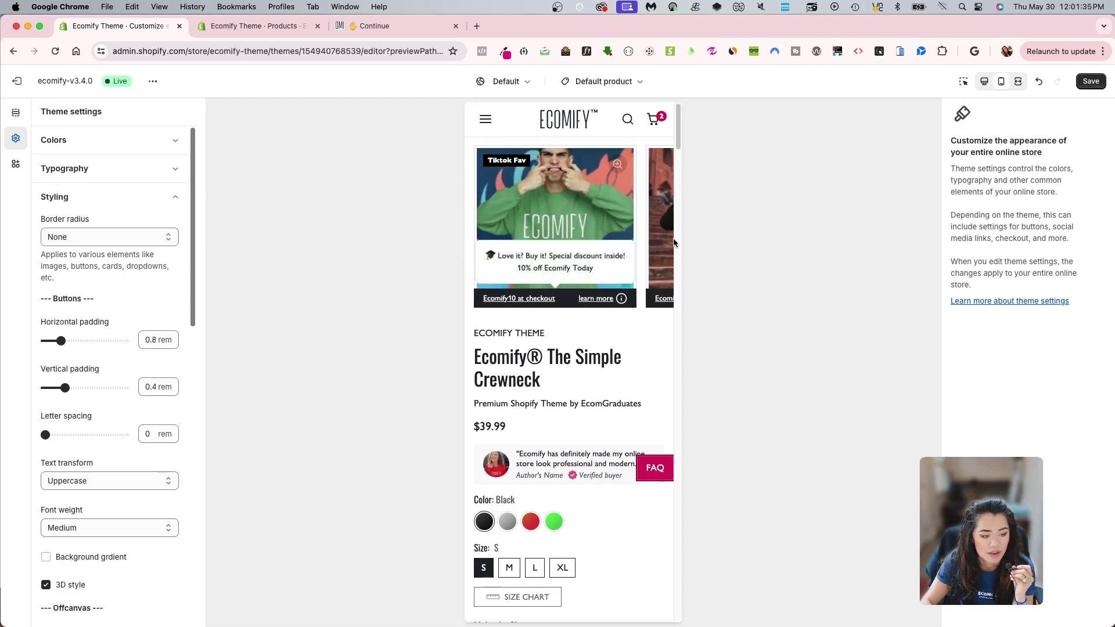
click(985, 82)
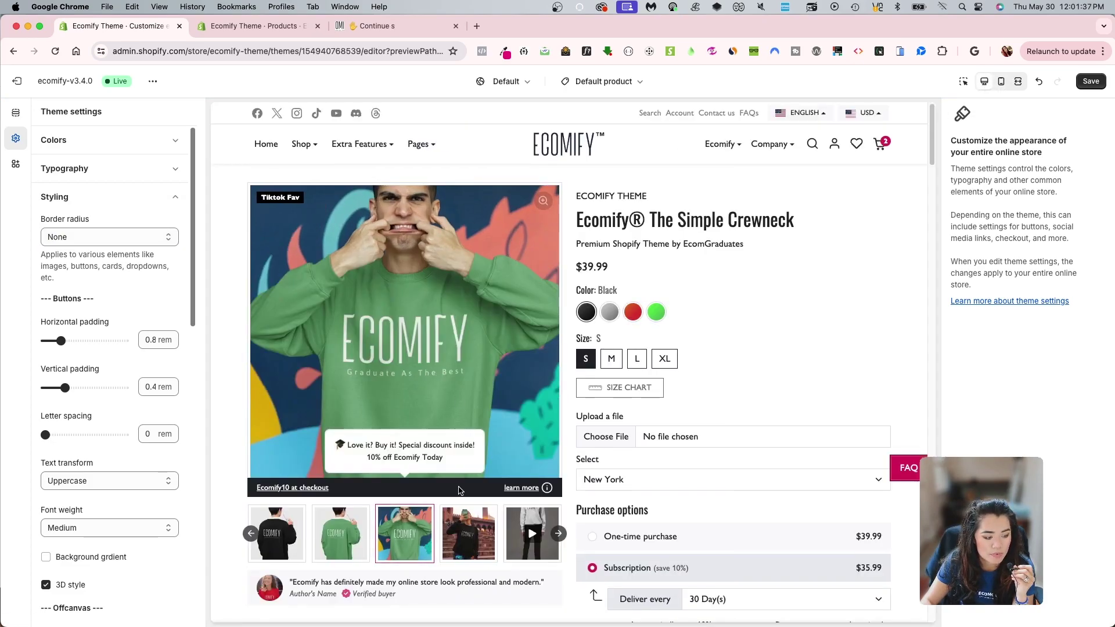
click(246, 433)
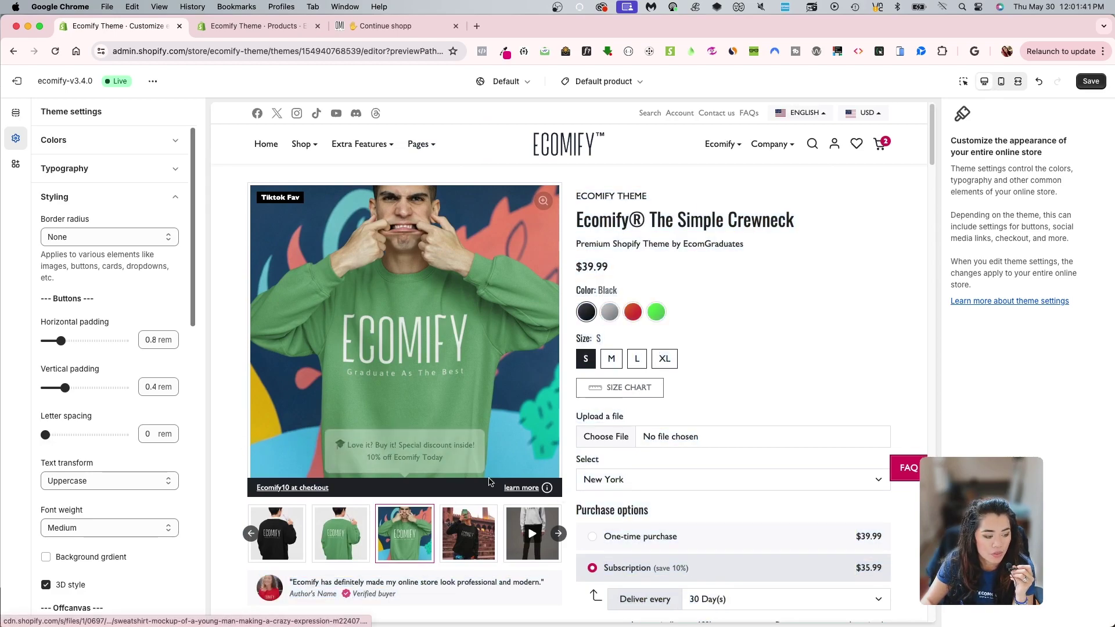